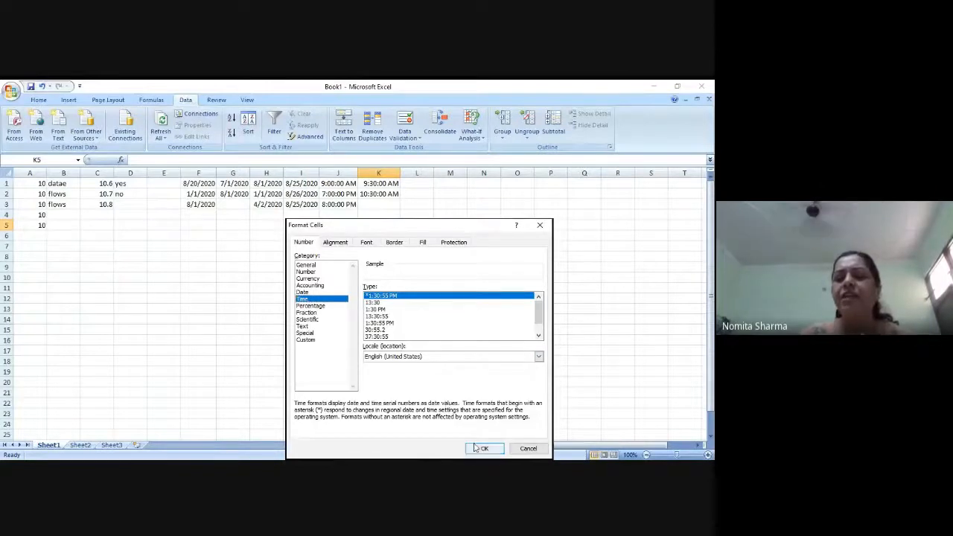
- Review the comparison options available for the time validation rule on cell K5 without changing the rule
click(525, 449)
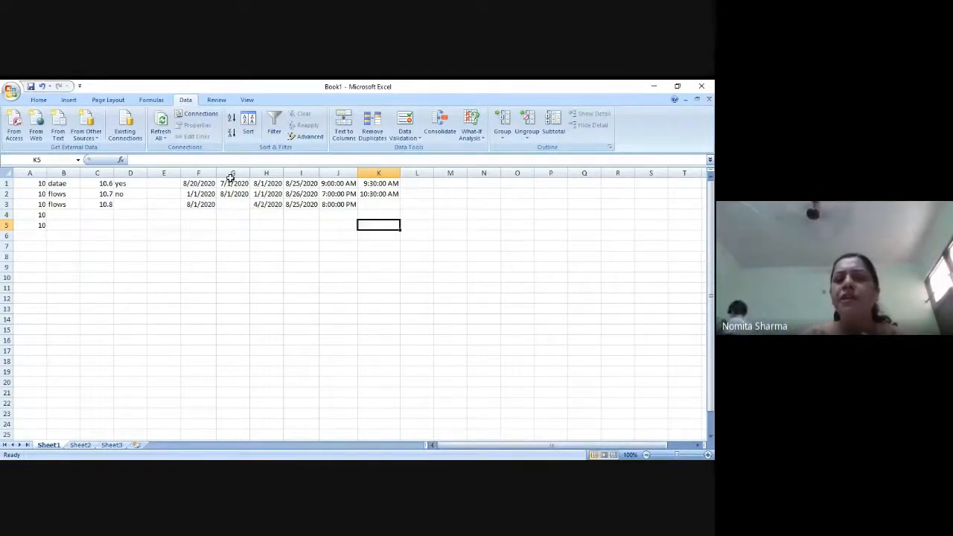
click(405, 134)
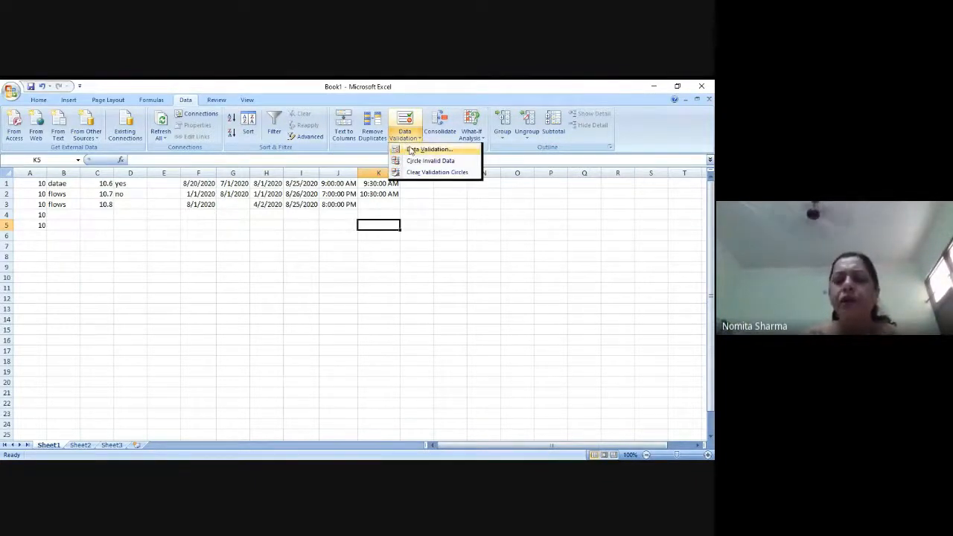
click(411, 151)
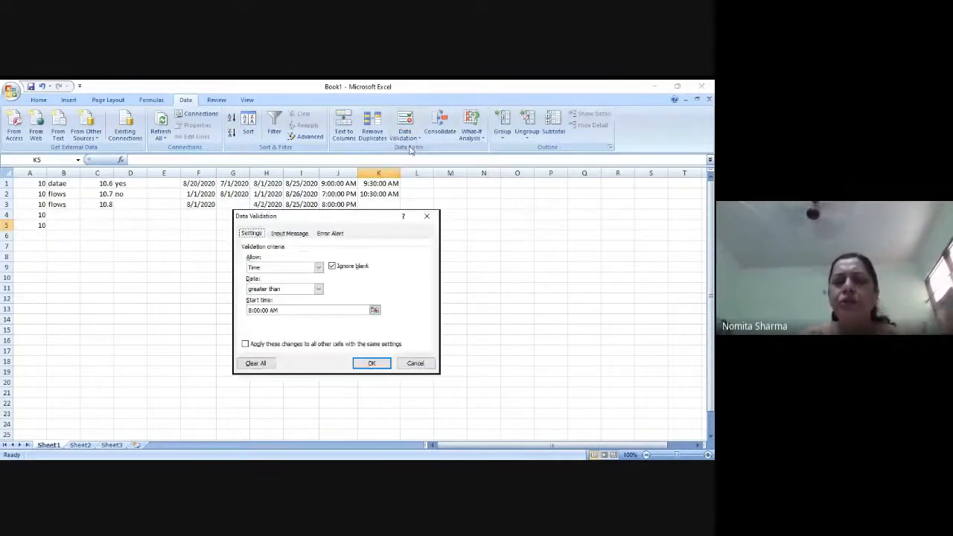
click(318, 290)
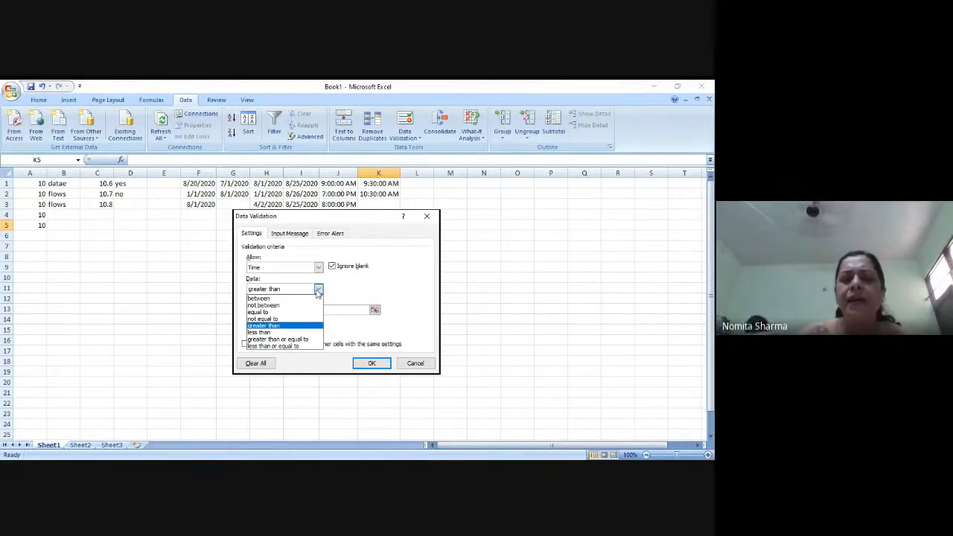
click(400, 294)
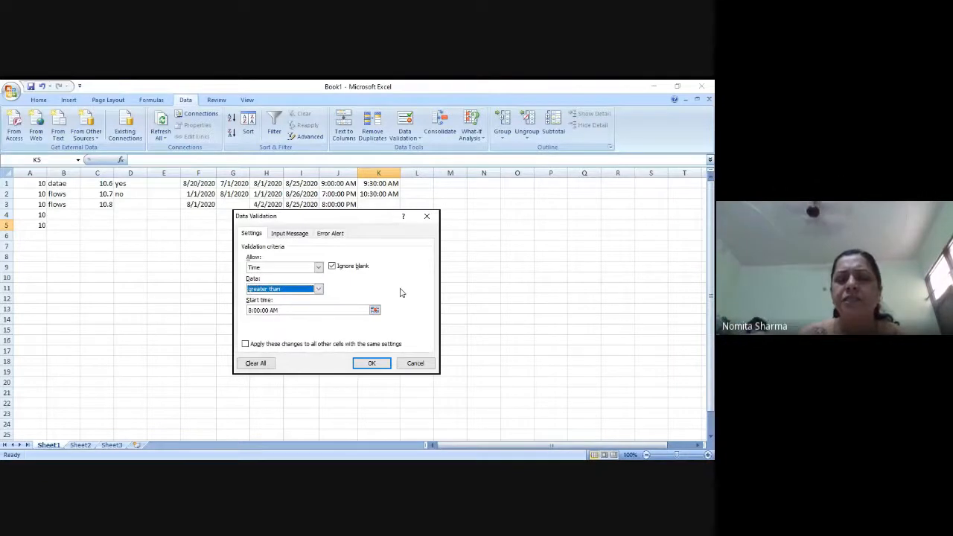
click(415, 363)
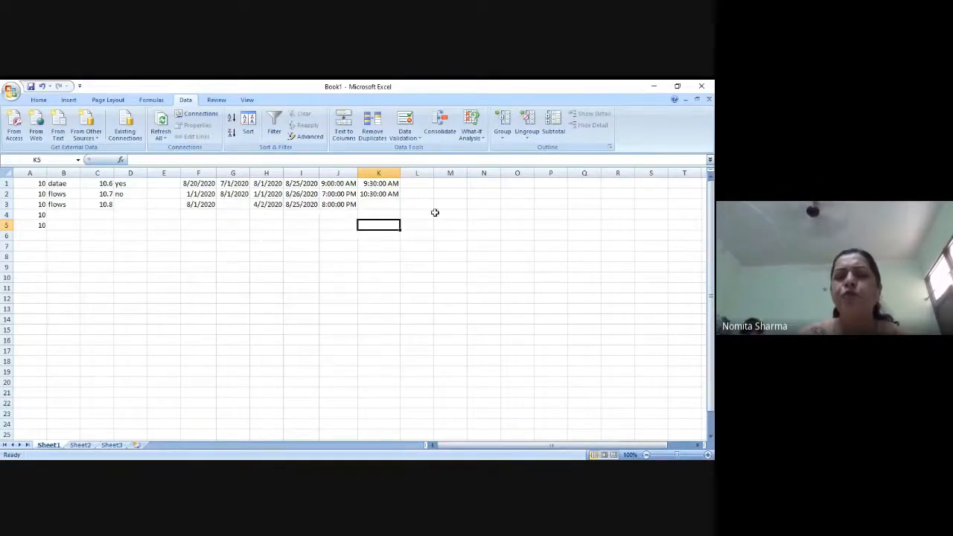
click(426, 172)
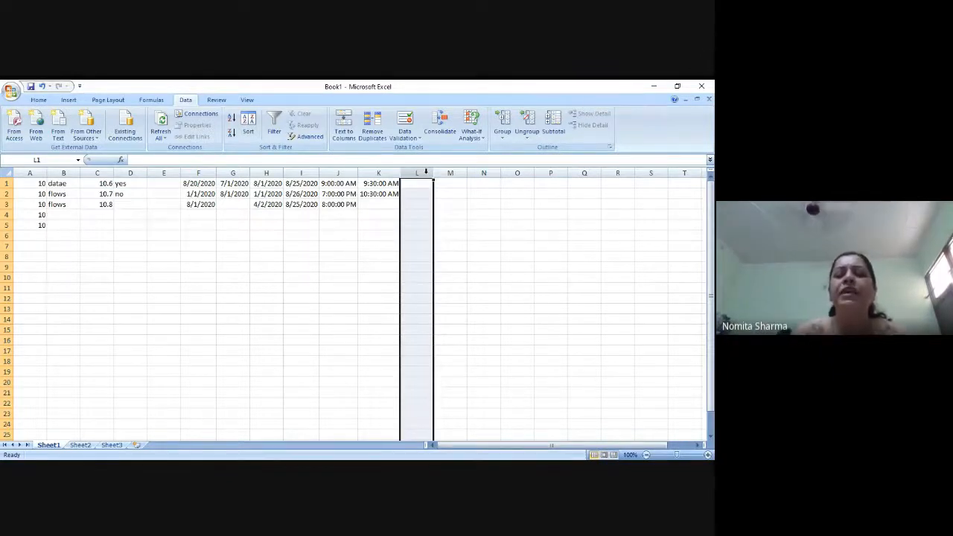
click(407, 140)
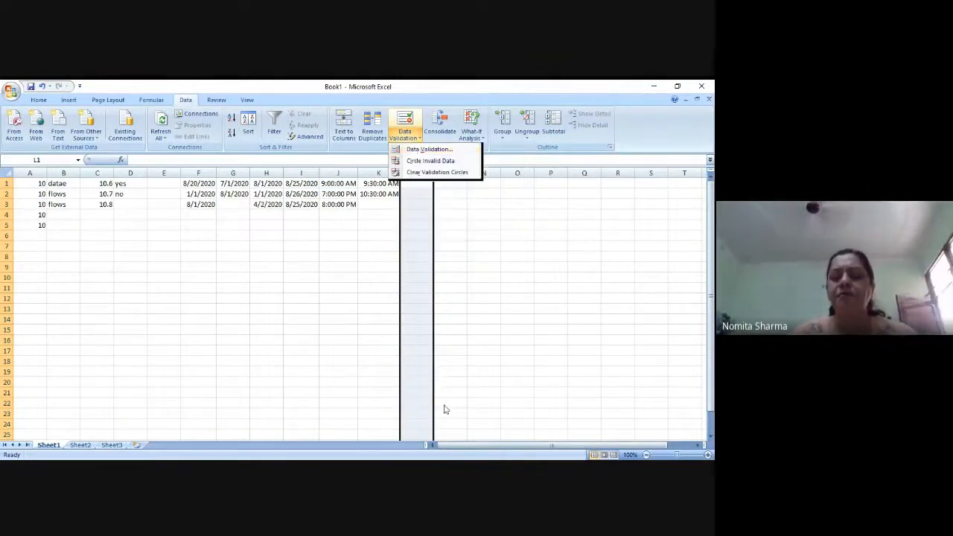
click(448, 470)
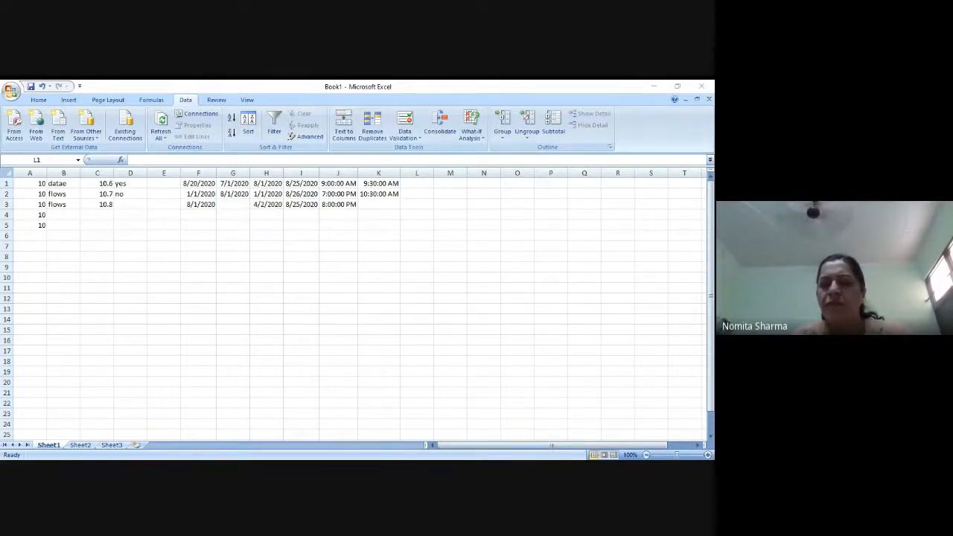
key(ctrl+space)
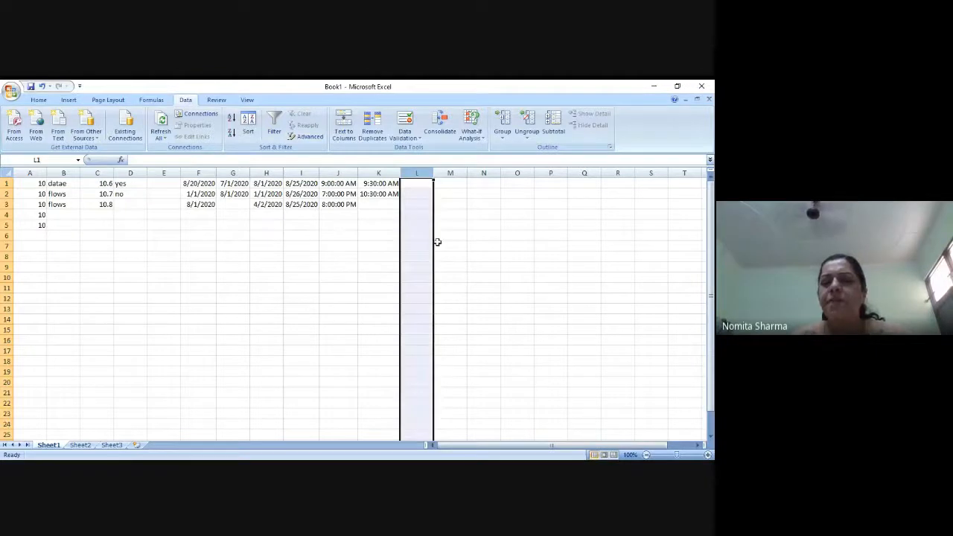
click(452, 174)
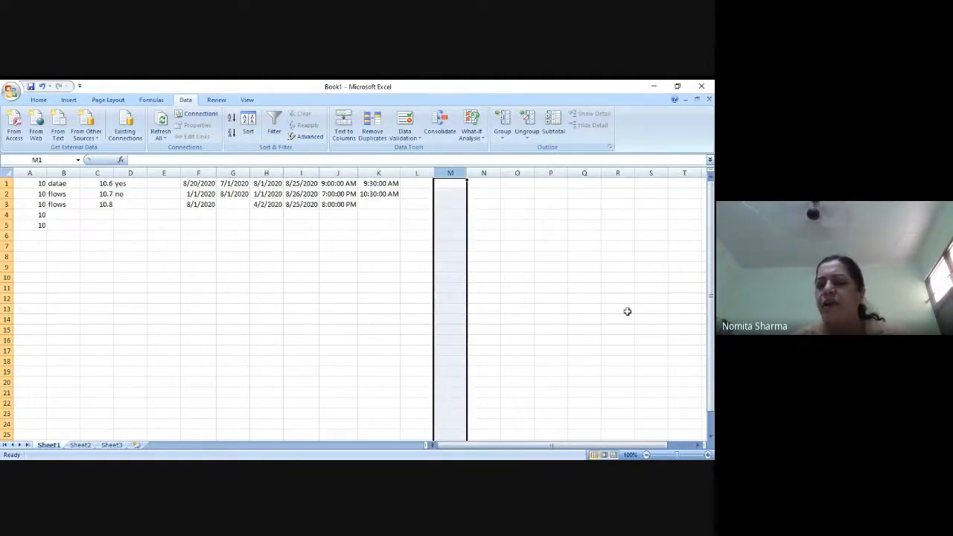
click(282, 274)
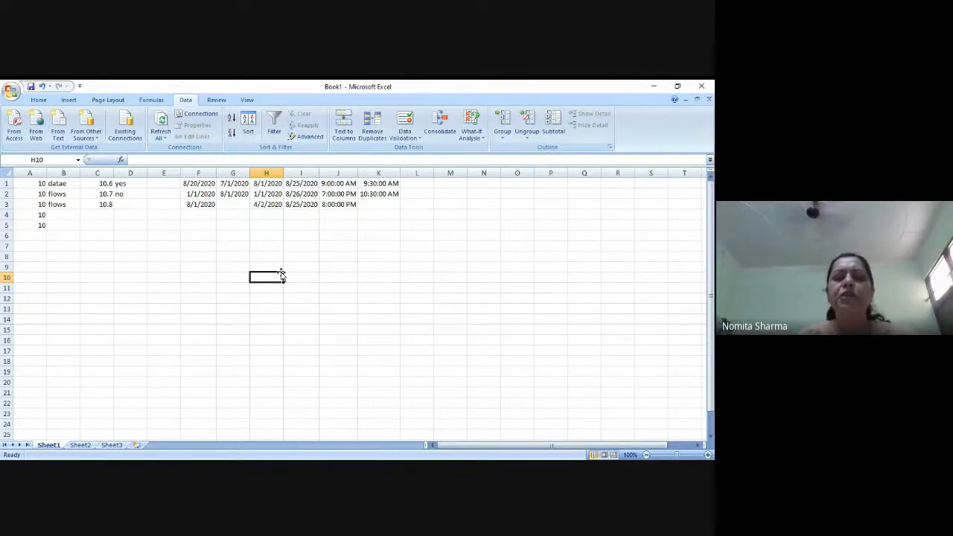
click(40, 253)
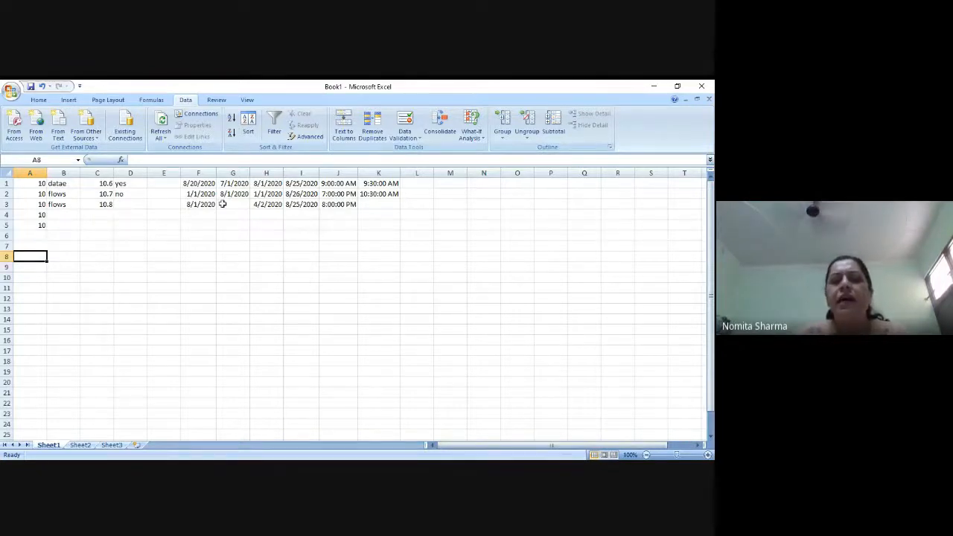
click(267, 214)
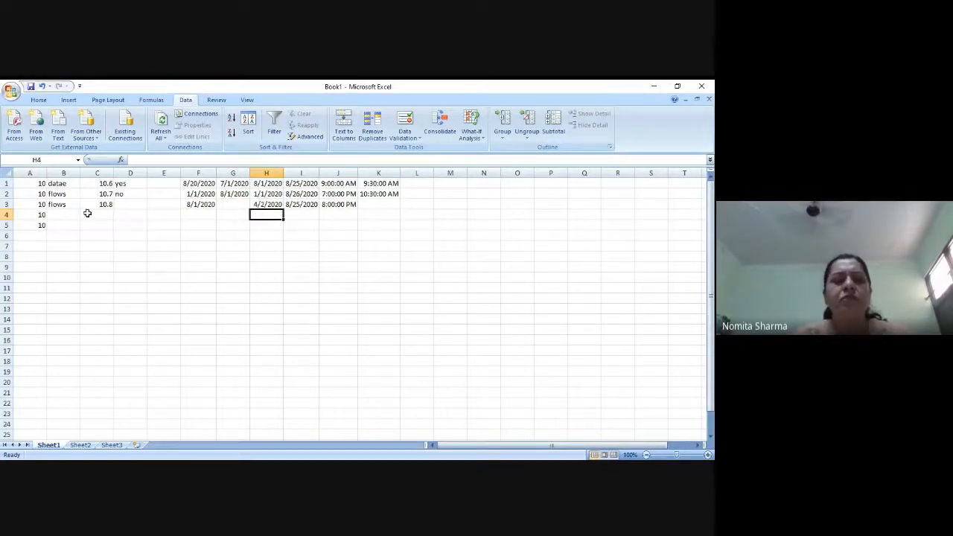
- Try to enter "ssdd" in cell B4 to test the validation rule on that column
click(65, 216)
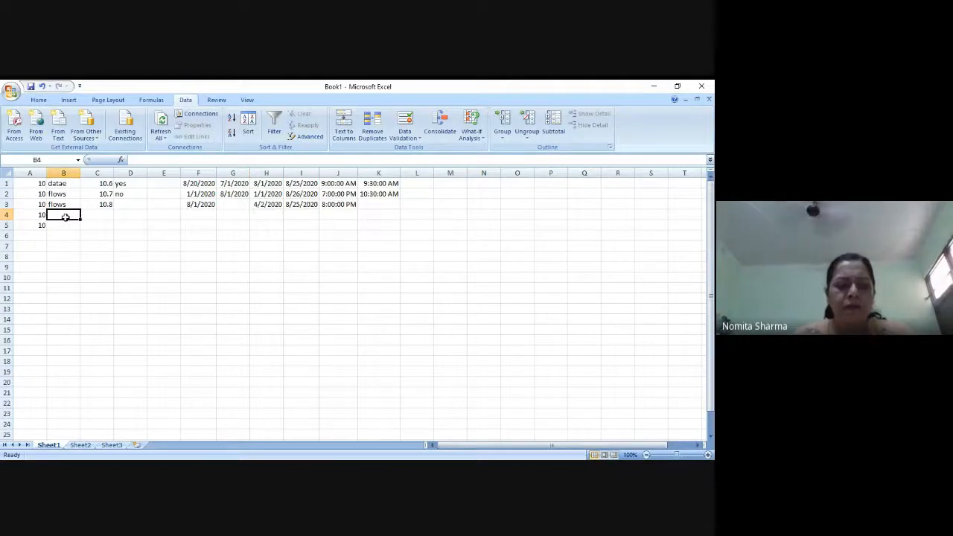
text(ssdd)
key(Return)
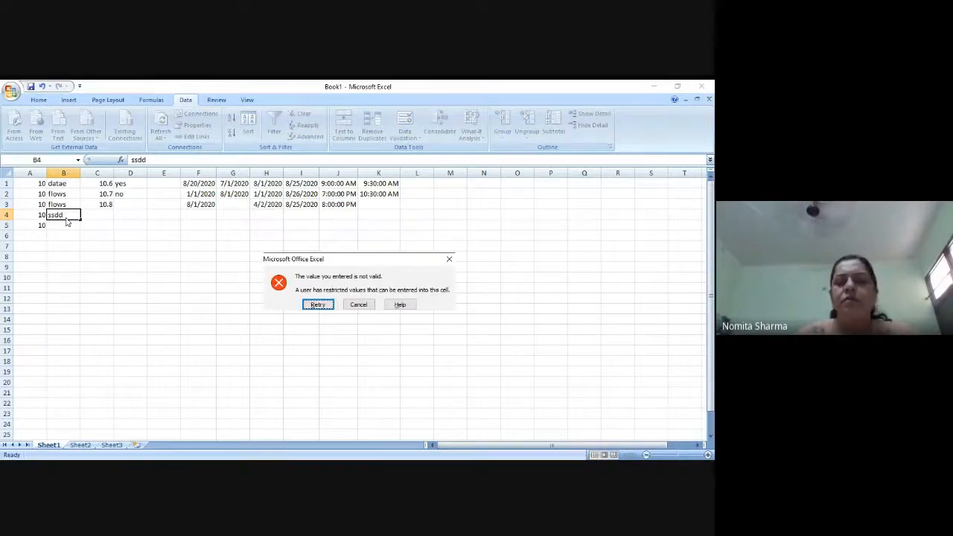
click(360, 306)
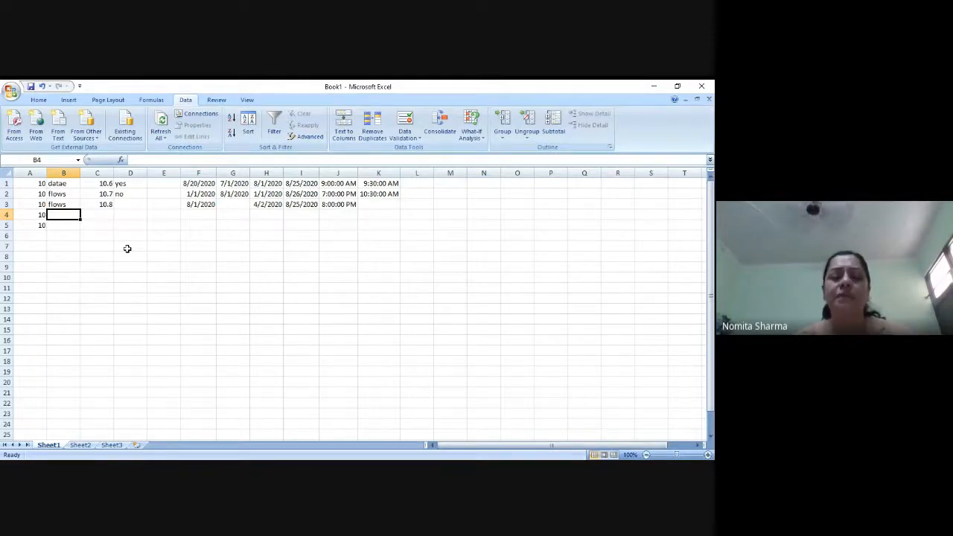
- On Sheet2, enter the words free, tree and plant in cells A1 to A3
click(80, 445)
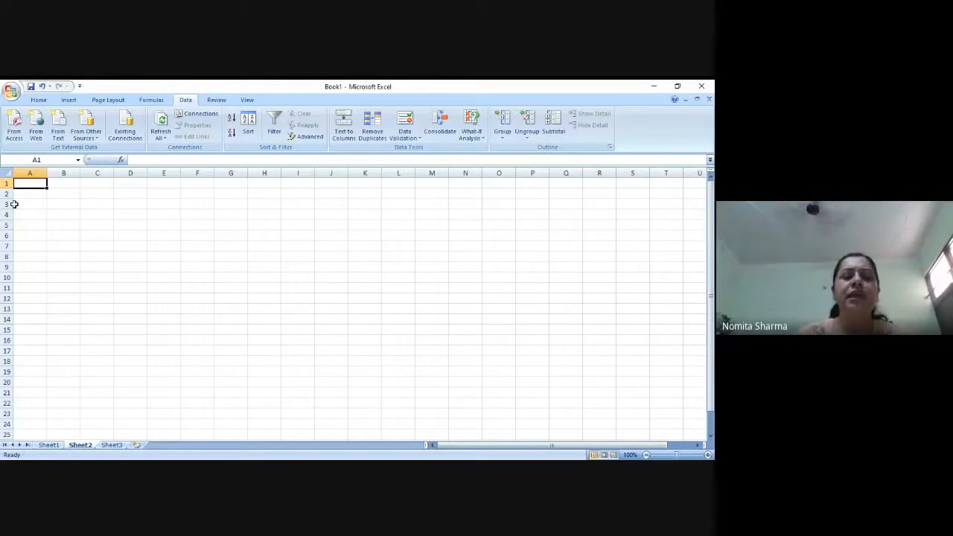
click(35, 172)
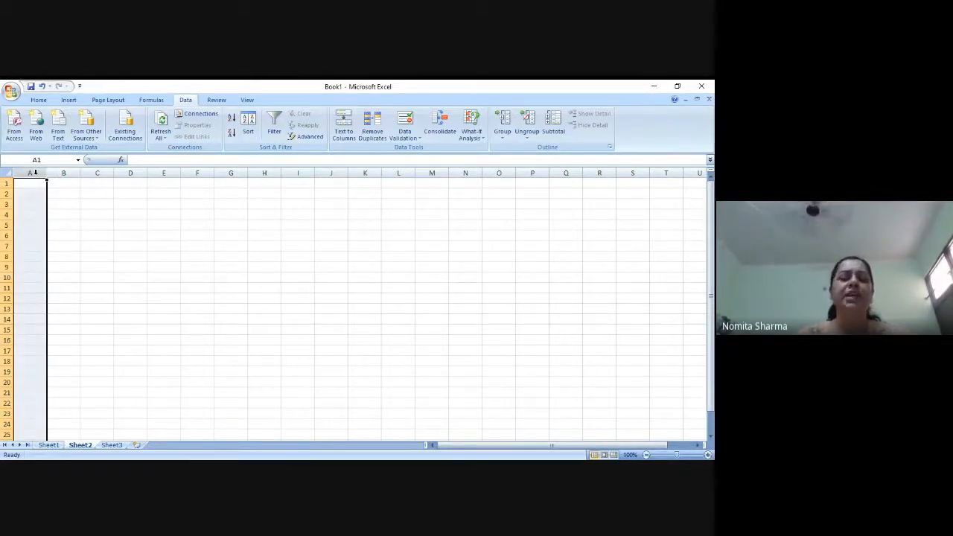
click(78, 212)
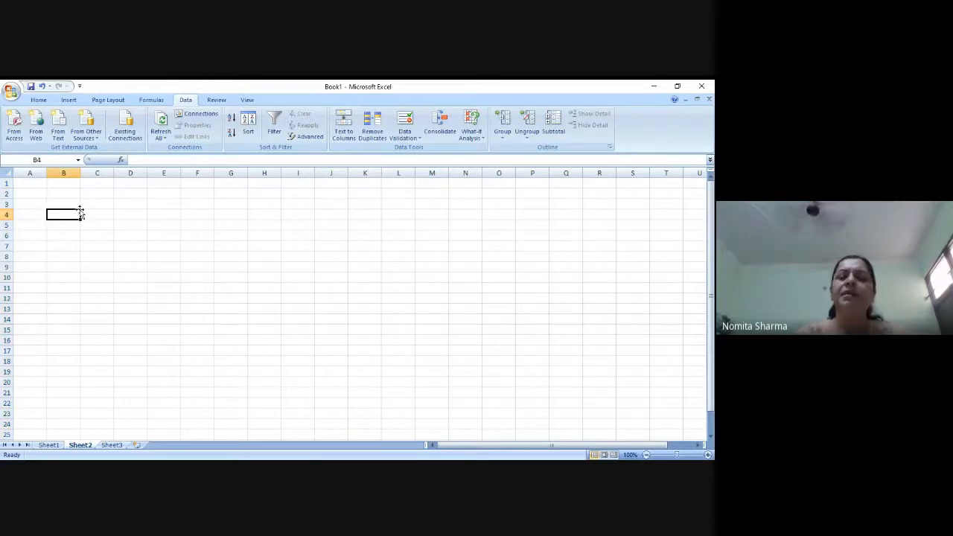
click(35, 184)
text(fre)
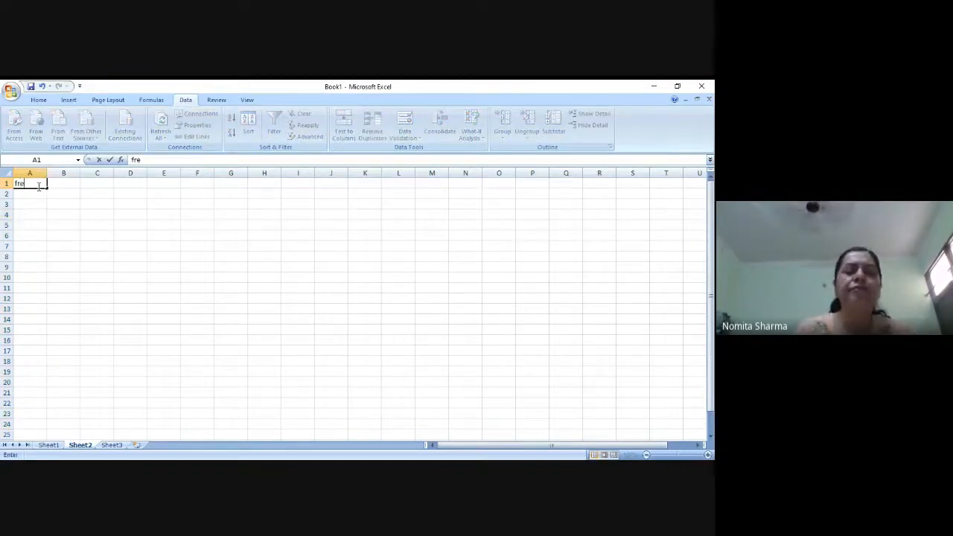
text(e)
key(Return)
text(tree)
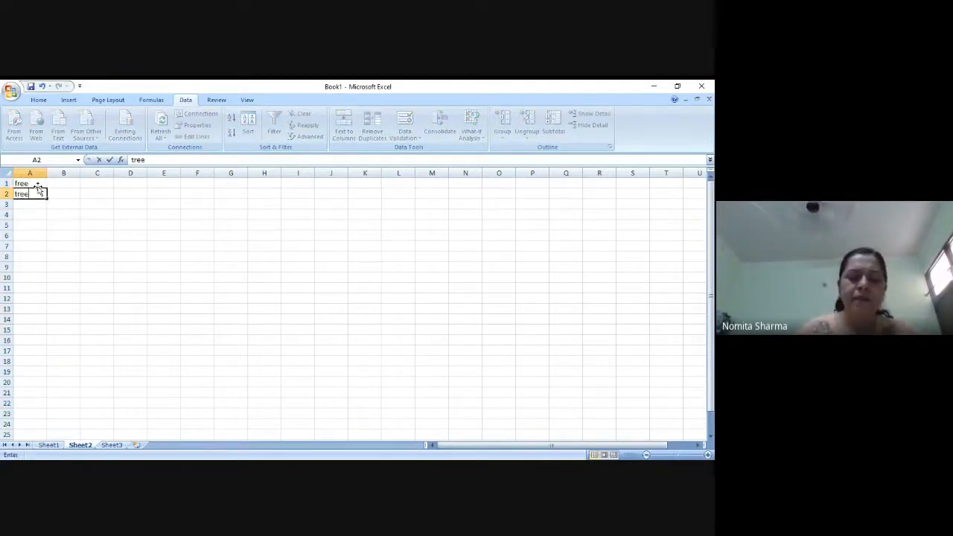
key(Return)
text(plant)
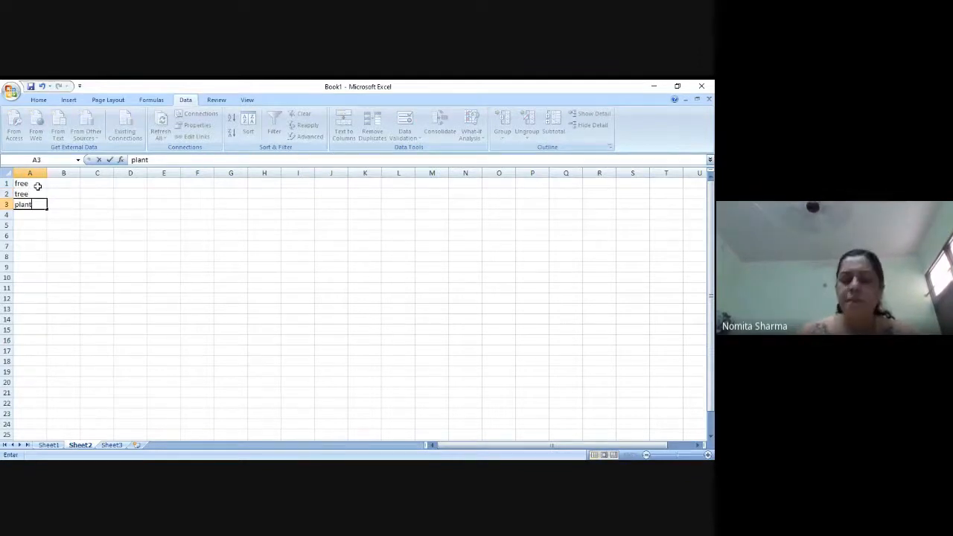
key(Return)
- Continue the word list in column A with earth, sun and planet in cells A4 to A6
text(roo)
key(BackSpace)
key(BackSpace)
key(BackSpace)
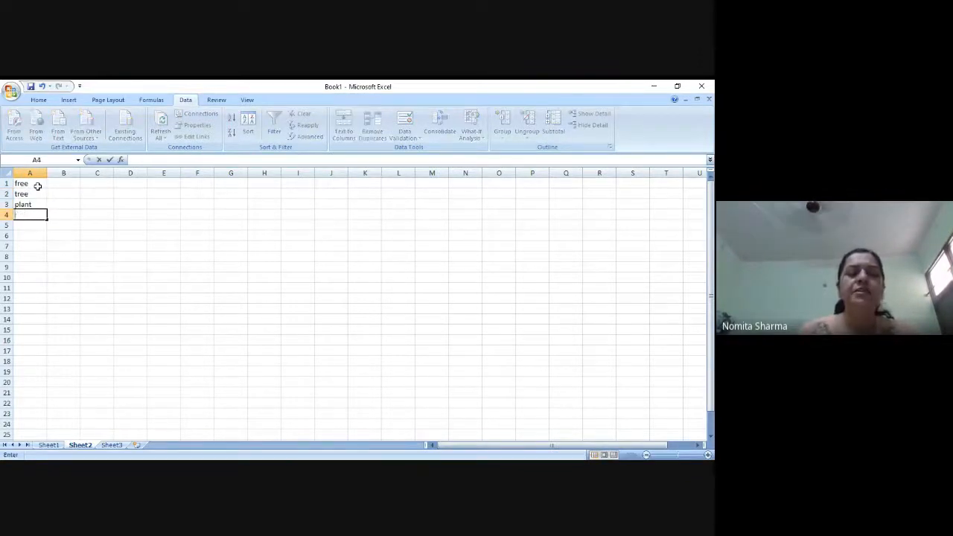
text(earth)
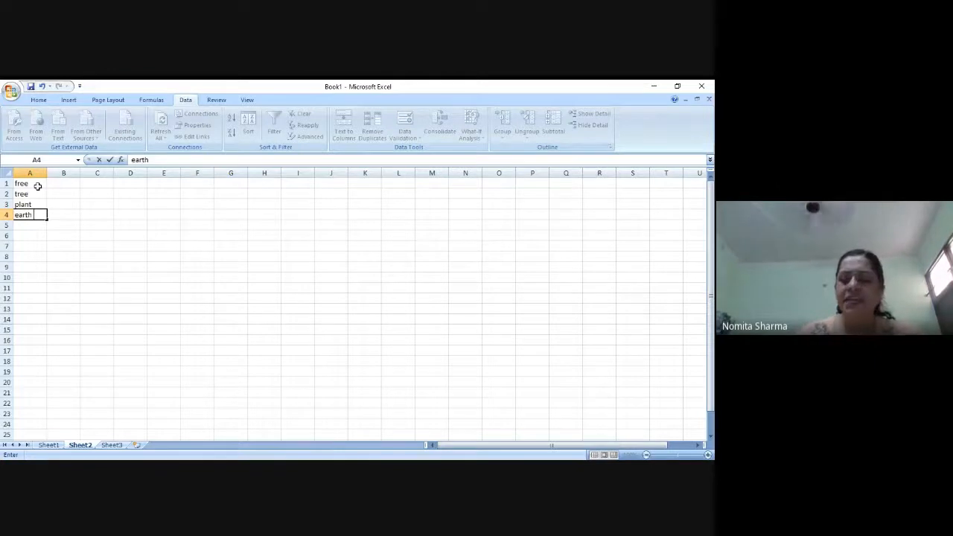
key(Return)
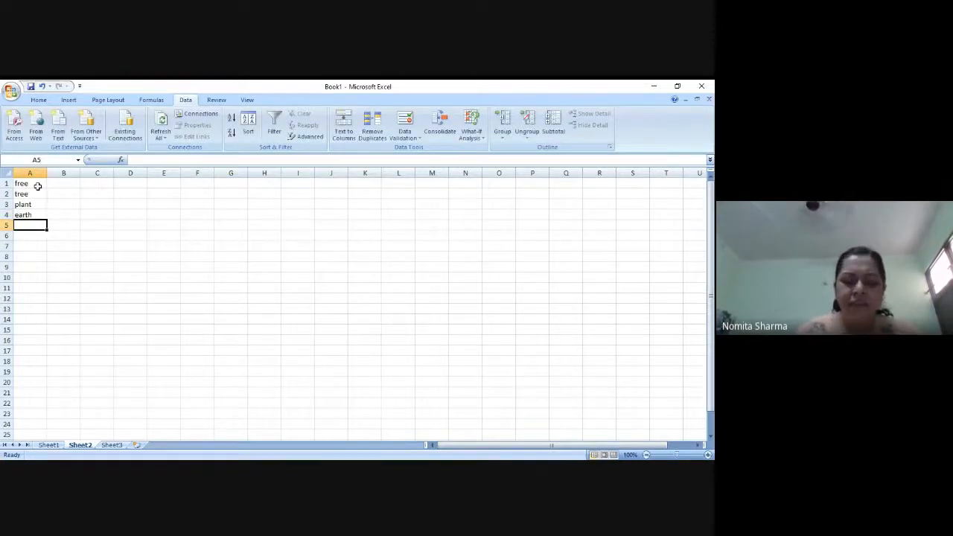
text(sun)
key(Return)
text(planet)
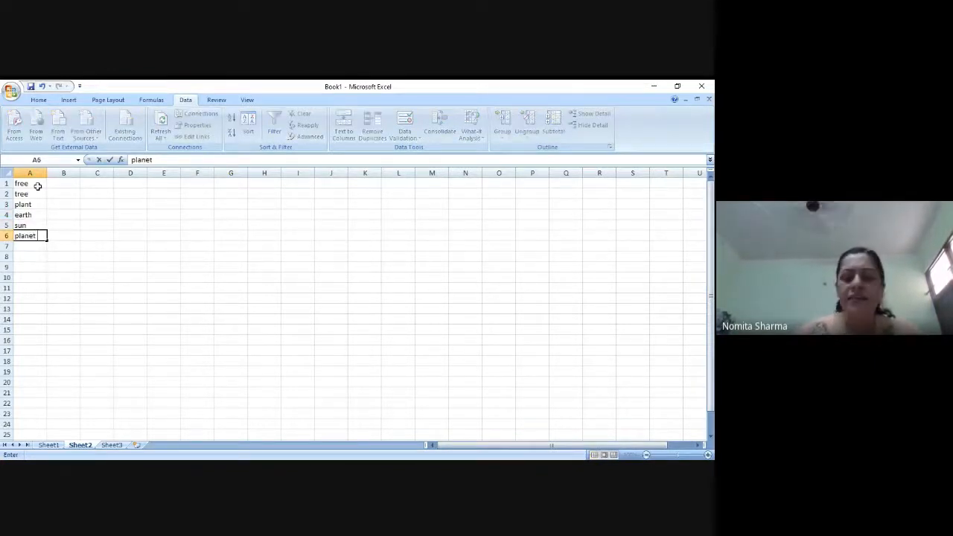
key(Return)
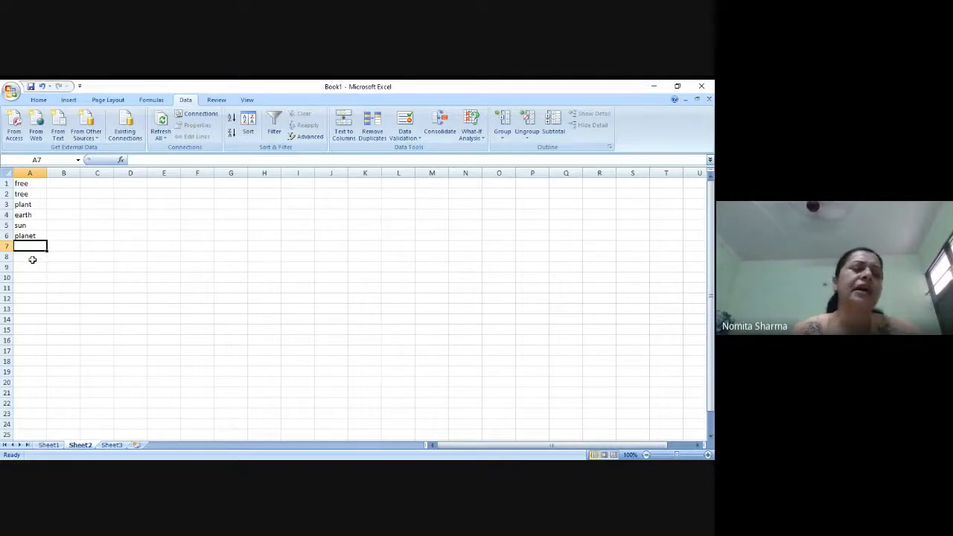
- Apply a data validation rule to column A that allows only a text length equal to 3
click(34, 172)
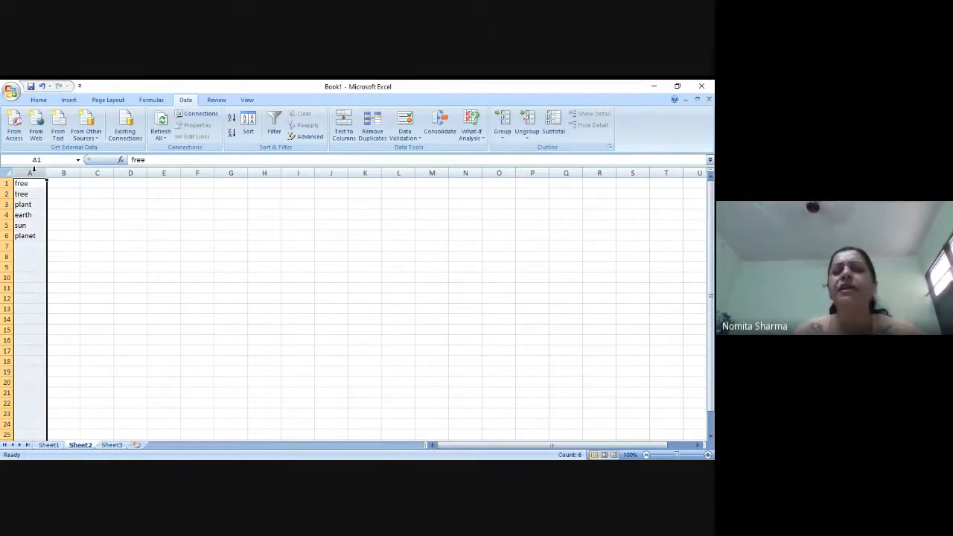
click(406, 142)
click(415, 152)
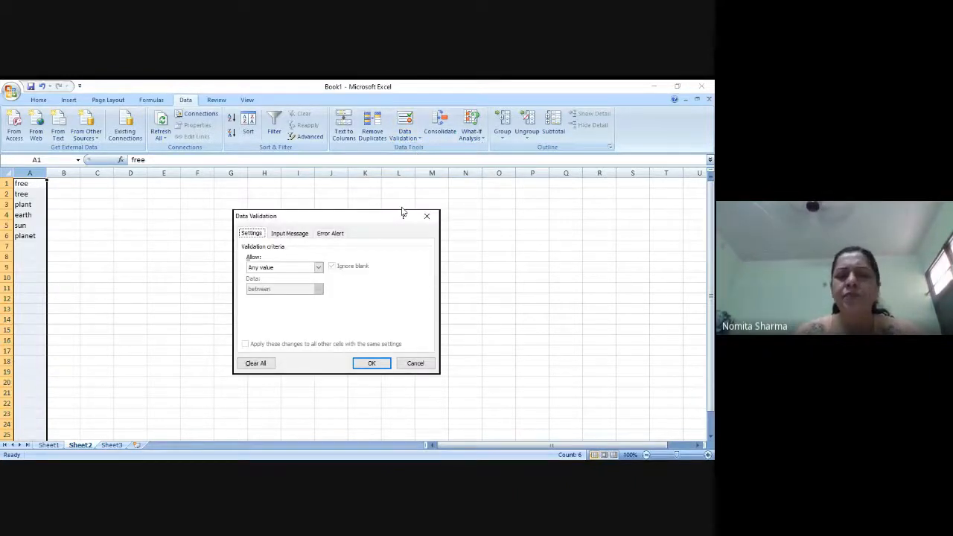
click(318, 267)
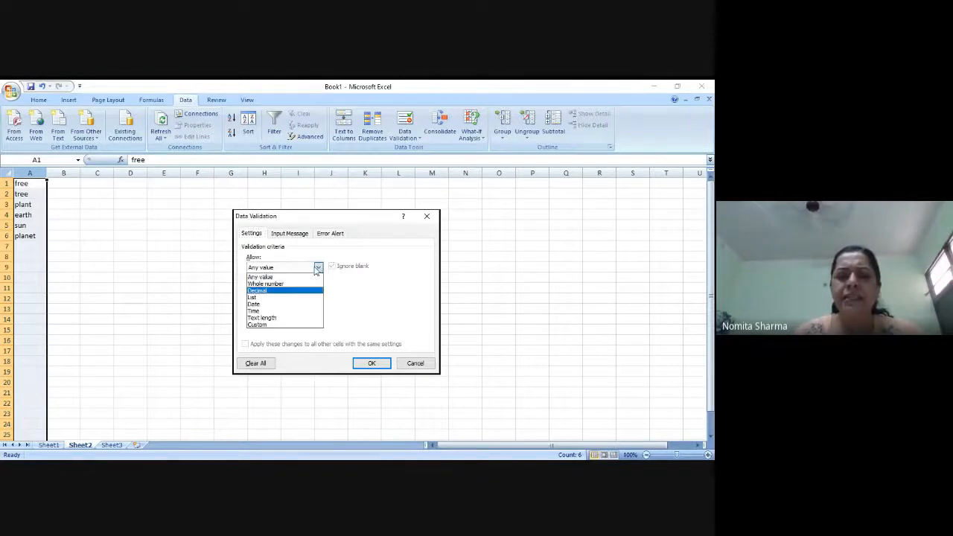
click(265, 319)
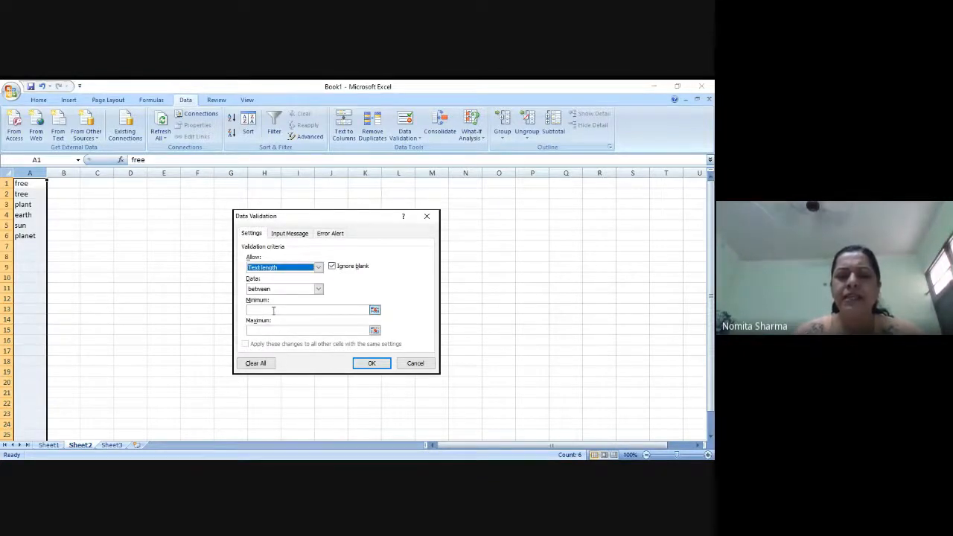
click(318, 289)
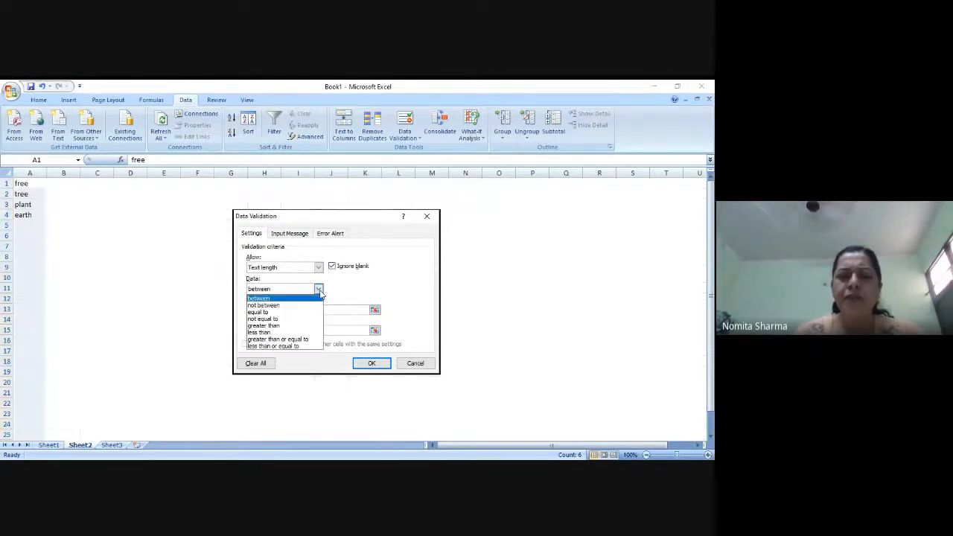
click(274, 312)
click(276, 312)
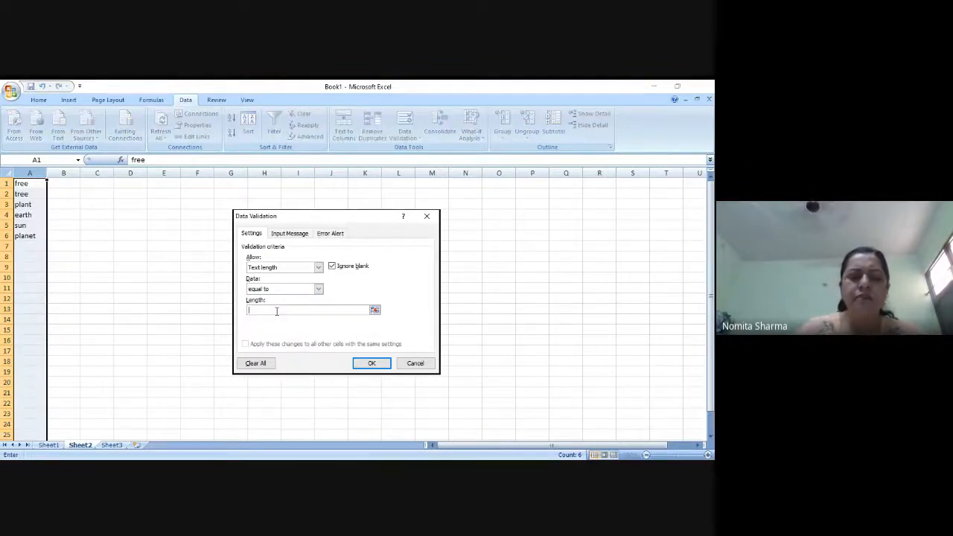
click(371, 364)
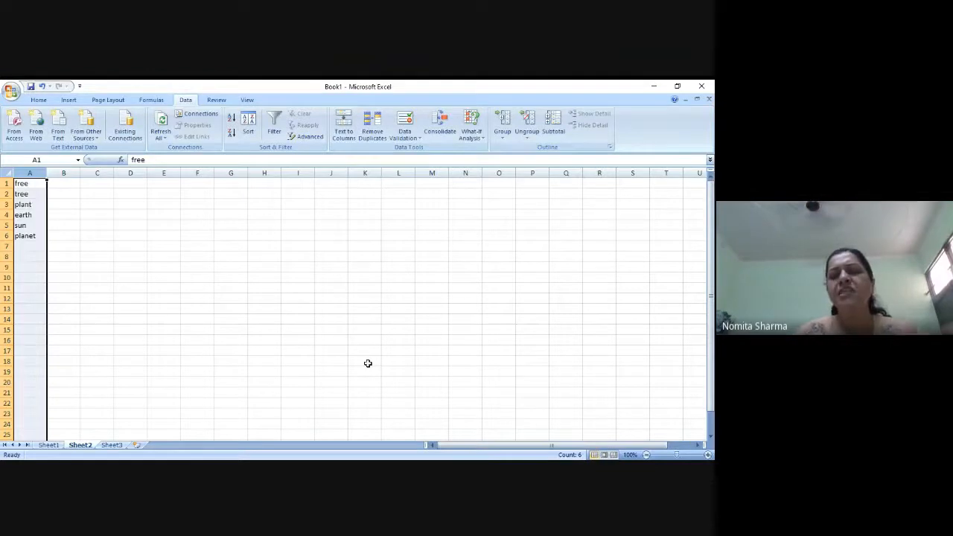
- Enter the word sun in cells A7 and A8 to test the text-length rule on column A
click(32, 254)
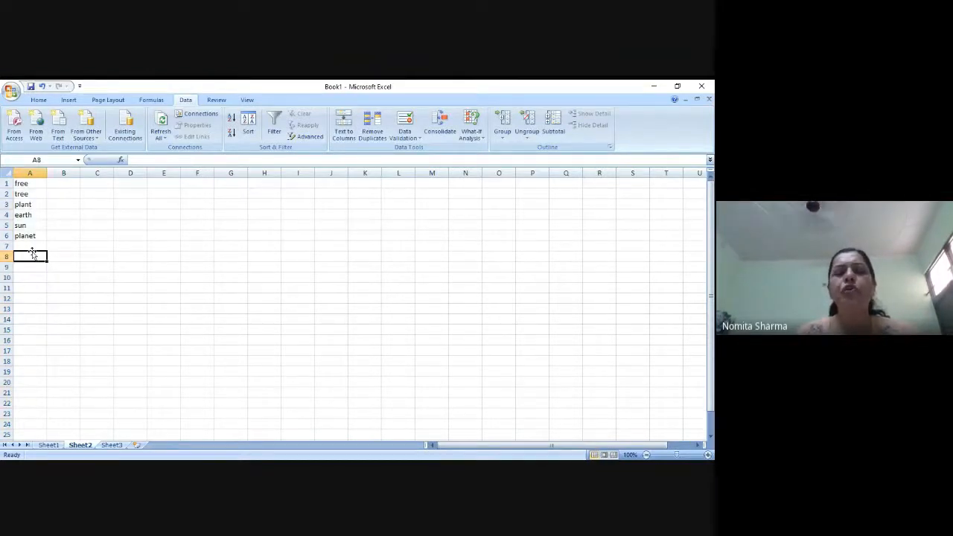
click(32, 250)
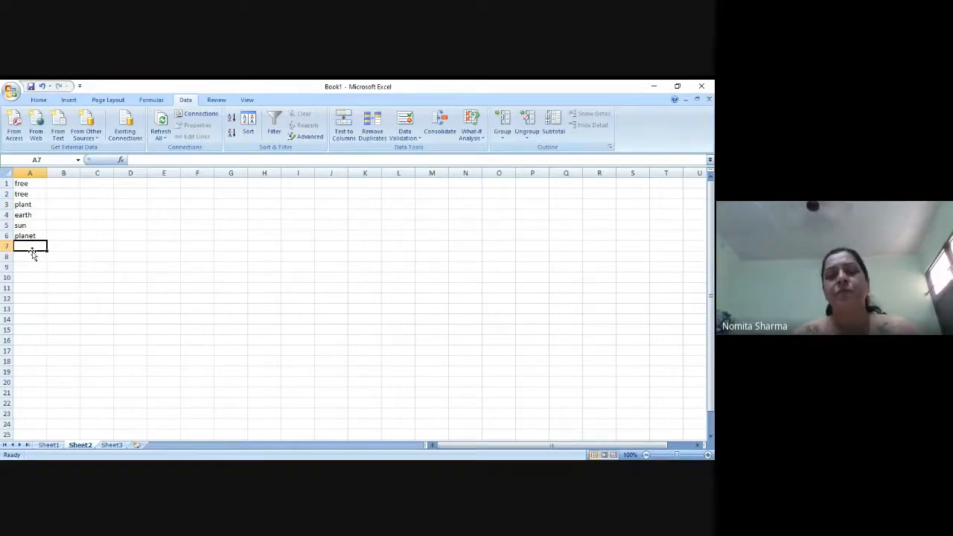
text(s)
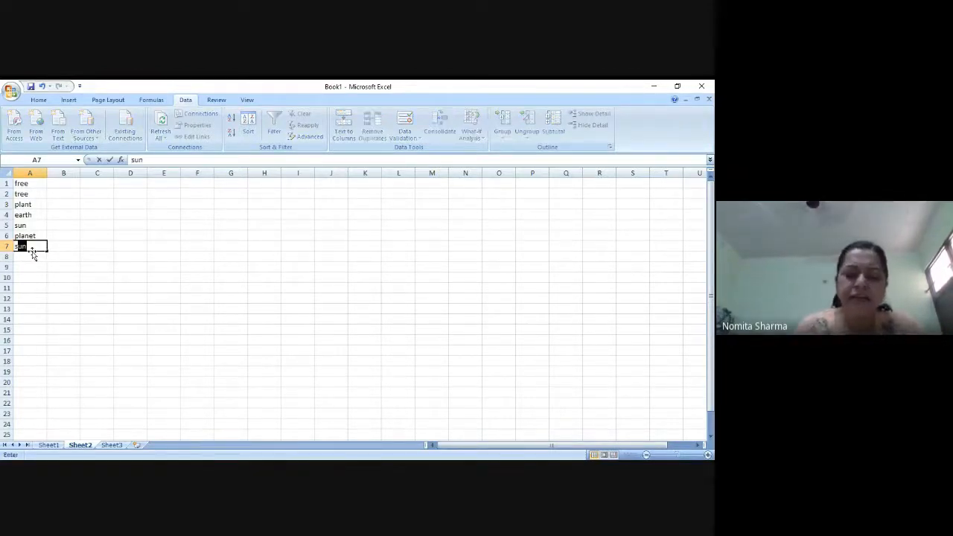
text(s)
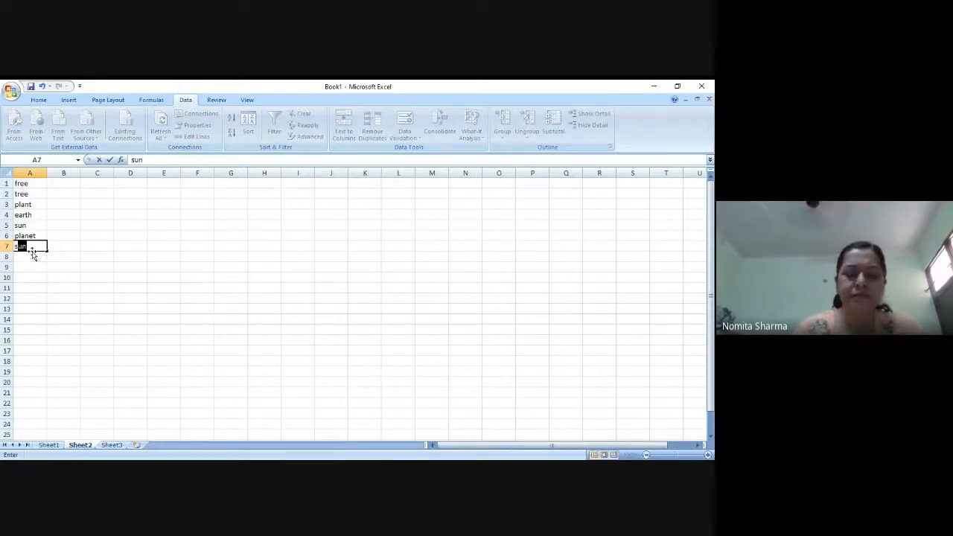
key(Return)
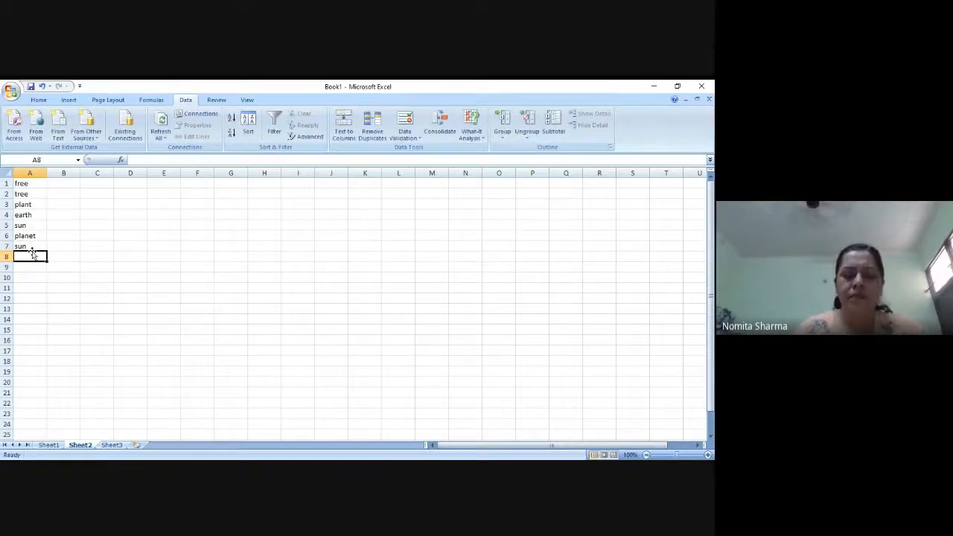
text(sun)
key(Return)
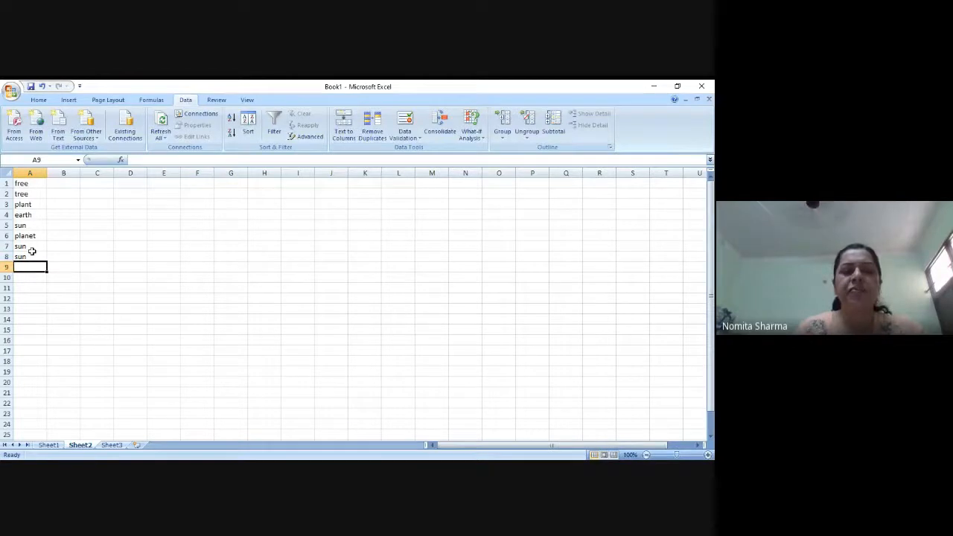
- Circle the invalid data in column A
click(34, 172)
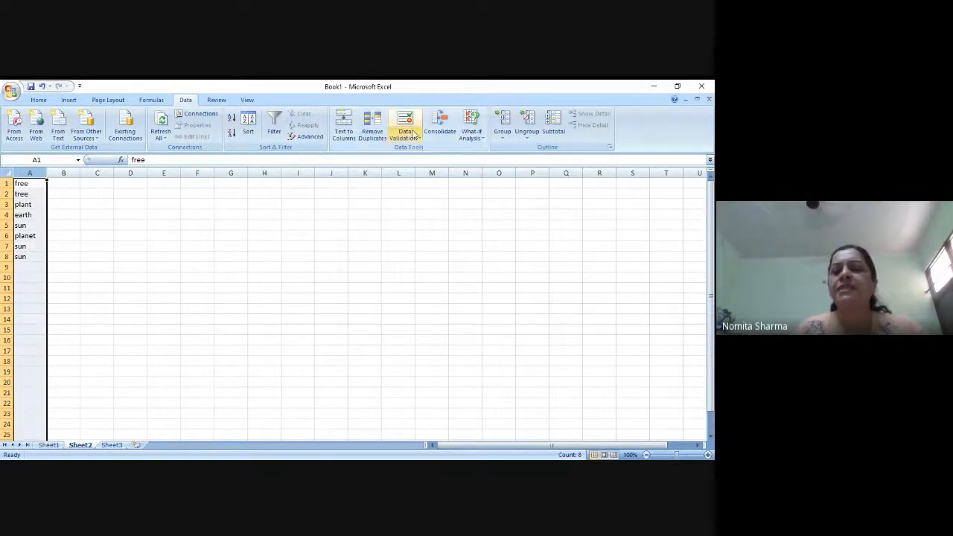
click(414, 135)
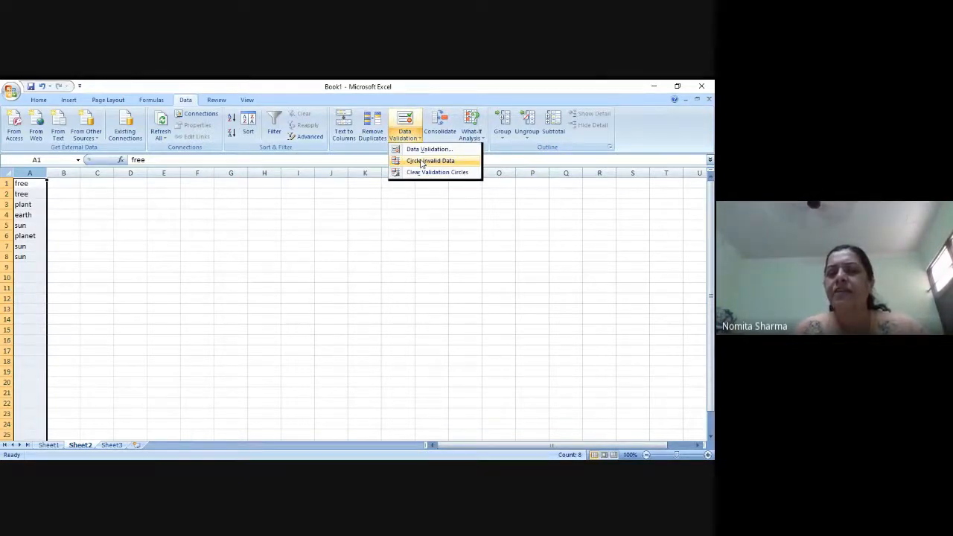
click(421, 163)
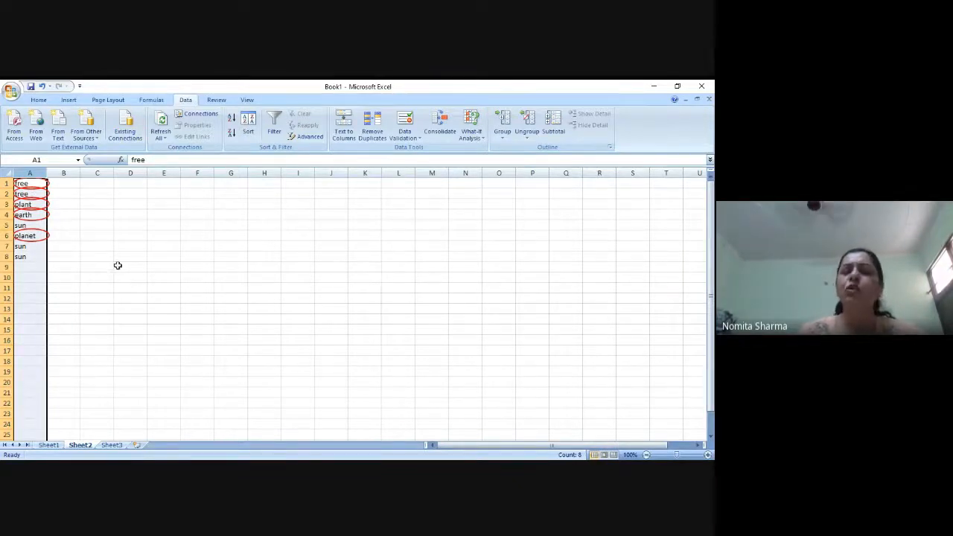
- Set up a data validation rule for column B that allows only a text length equal to 3
click(71, 183)
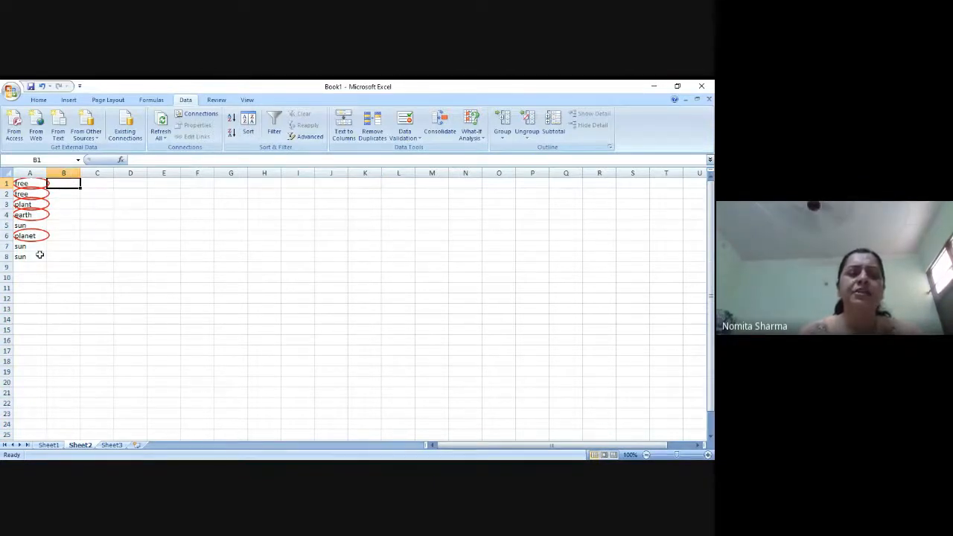
click(70, 173)
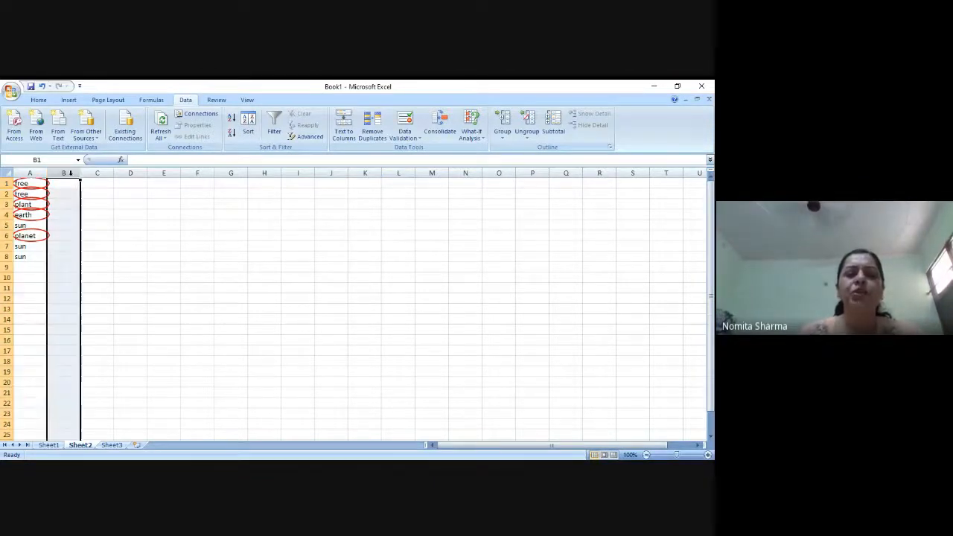
click(408, 139)
click(429, 149)
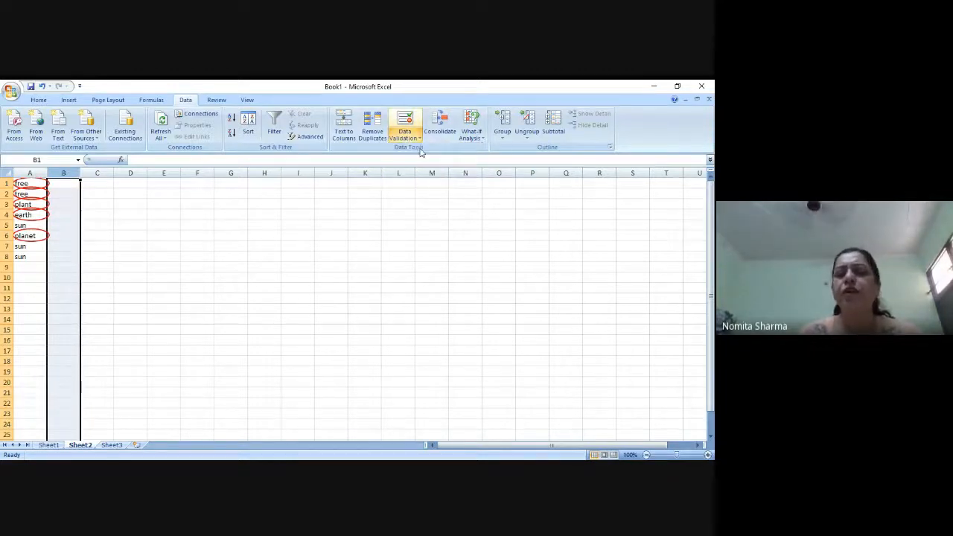
click(318, 267)
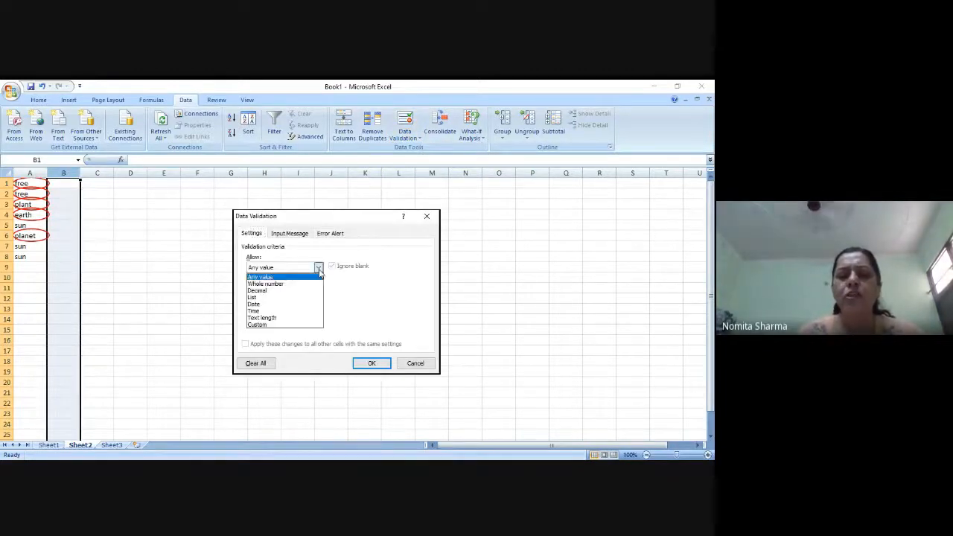
click(272, 318)
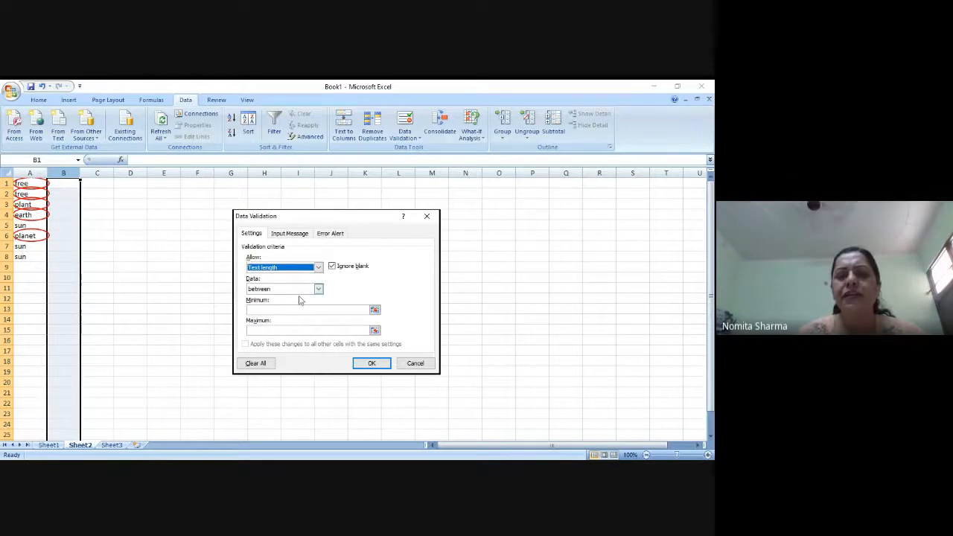
click(318, 288)
click(269, 311)
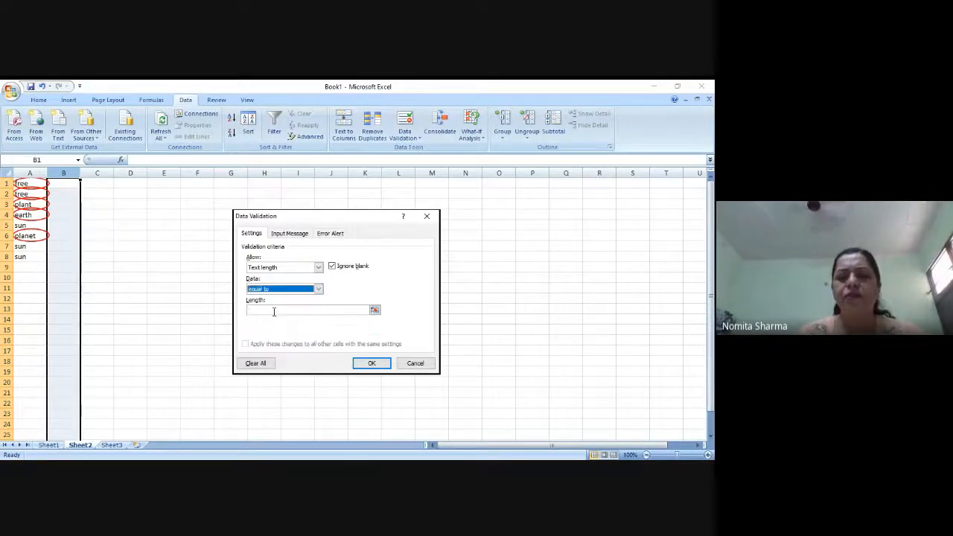
click(285, 310)
text(3)
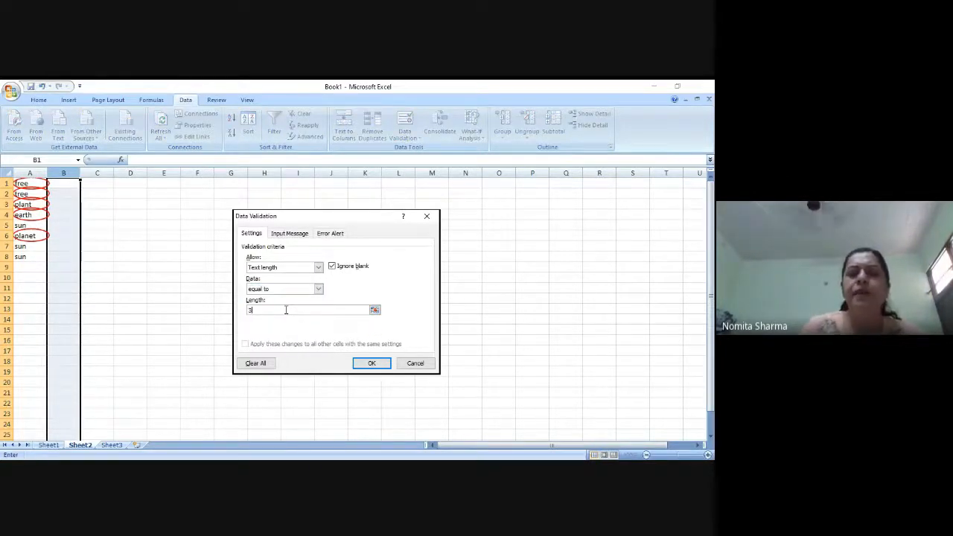